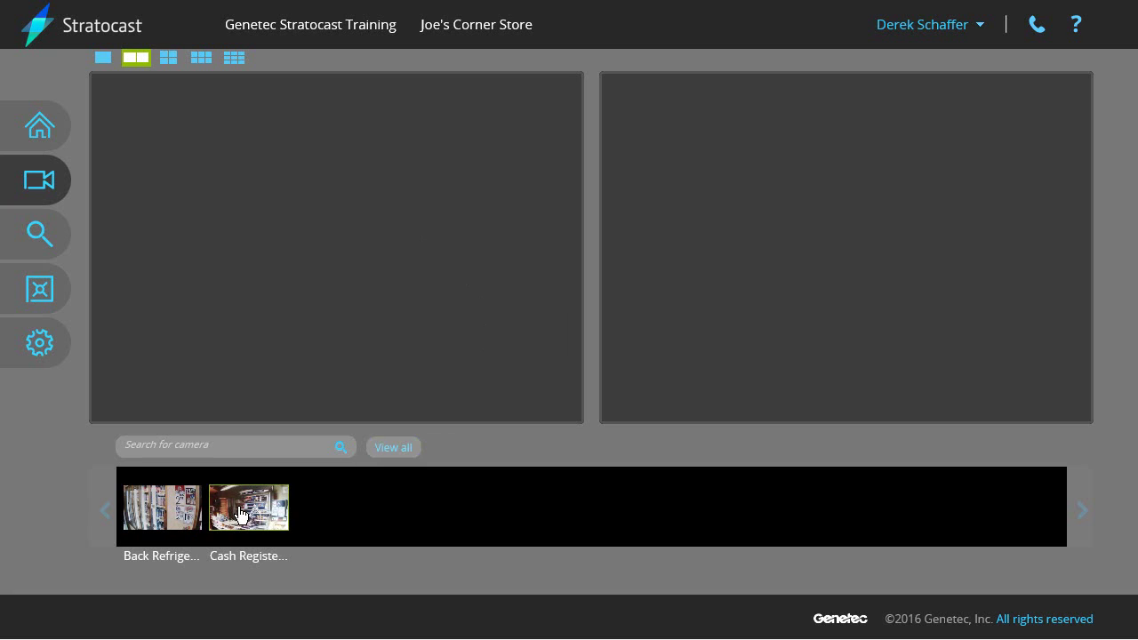
# Show Cash Register 0942 in the first tile, pause it, and rewind to about 8:37 PM
pyautogui.moveTo(264, 504); pyautogui.dragTo(306, 255)
pyautogui.moveTo(305, 255)
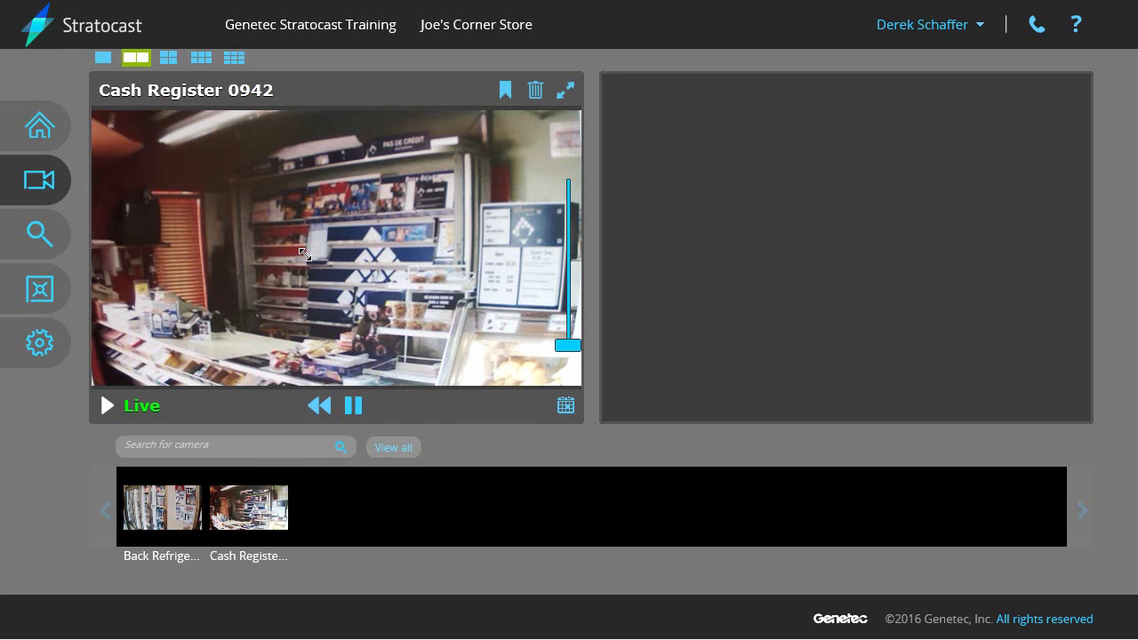
pyautogui.click(356, 408)
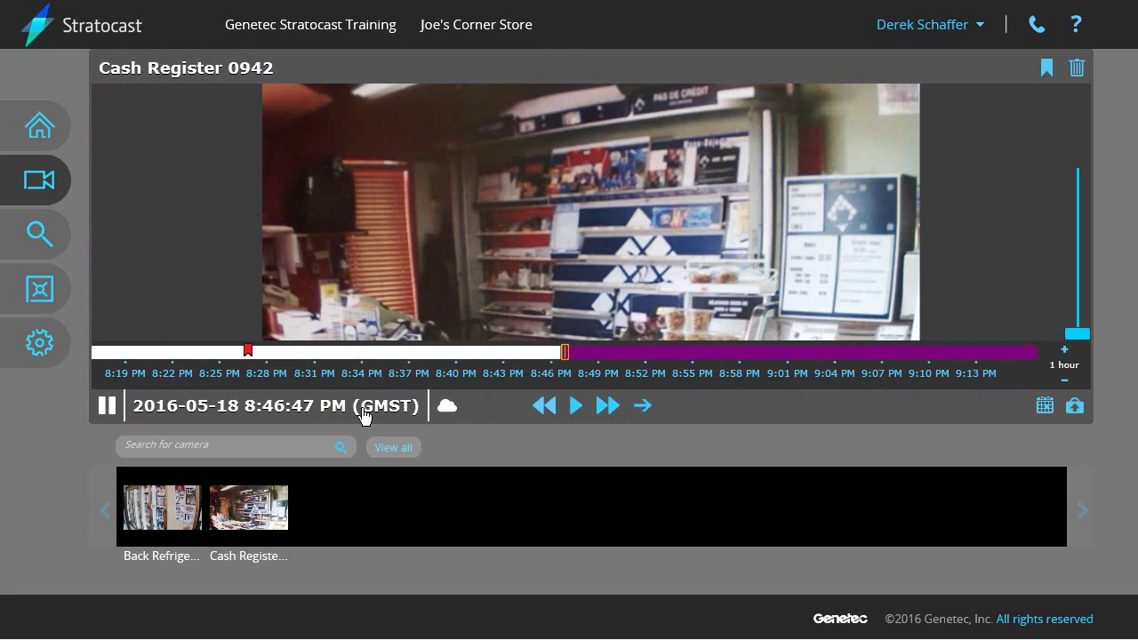
pyautogui.click(405, 354)
# Start a video clip at 8:37 PM with 2 minutes after, described 'Display damaged.'
pyautogui.click(1076, 406)
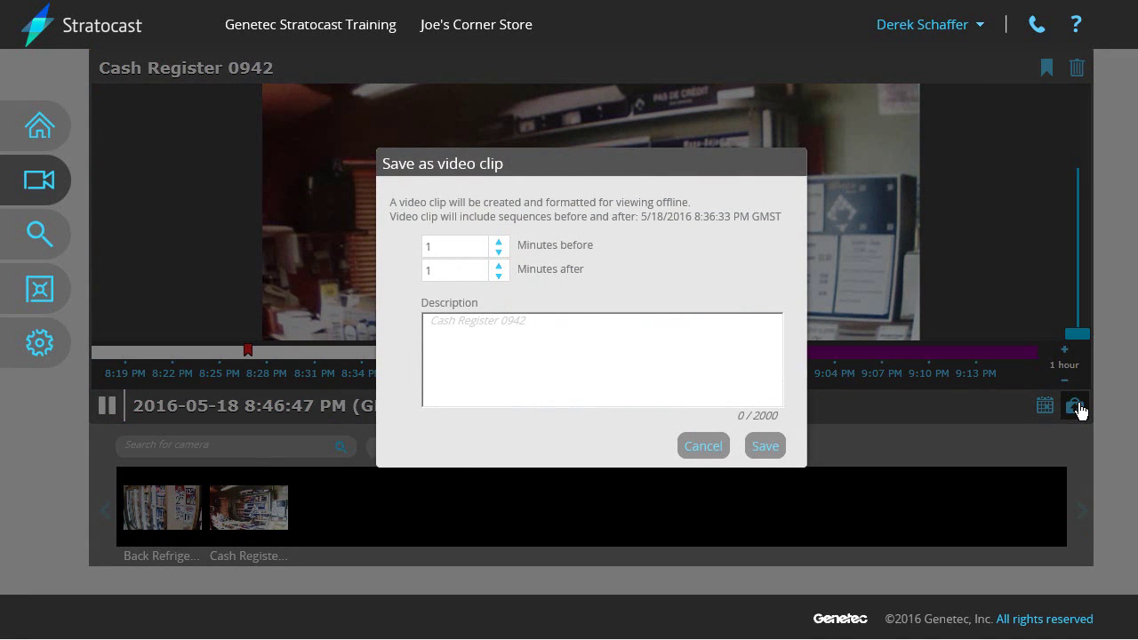
pyautogui.click(505, 266)
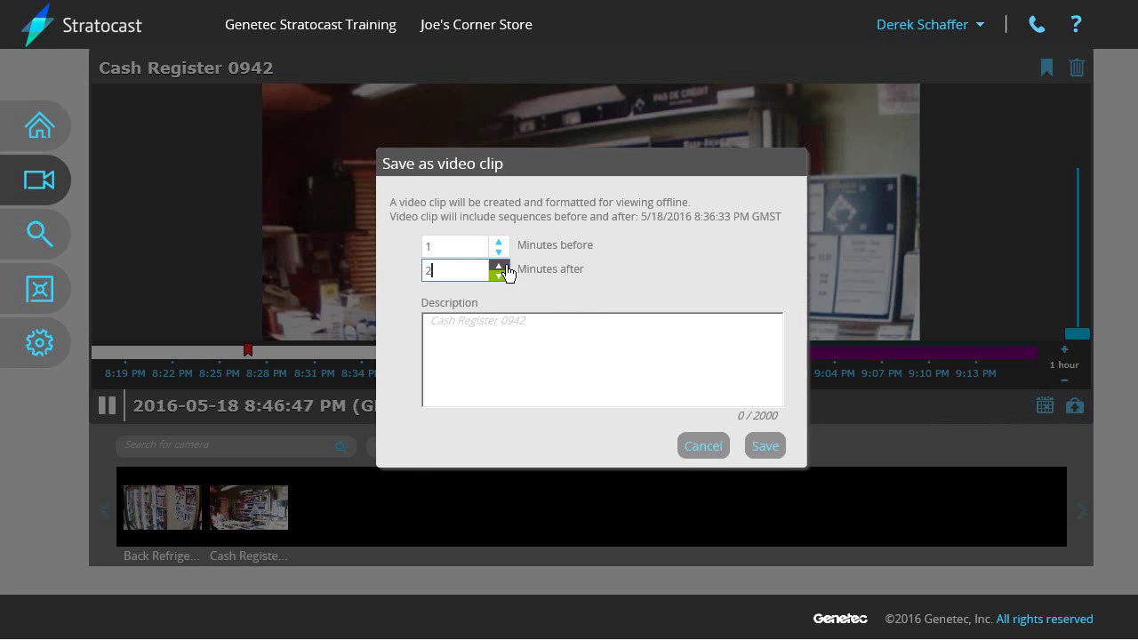
pyautogui.click(532, 335)
pyautogui.write('Disp')
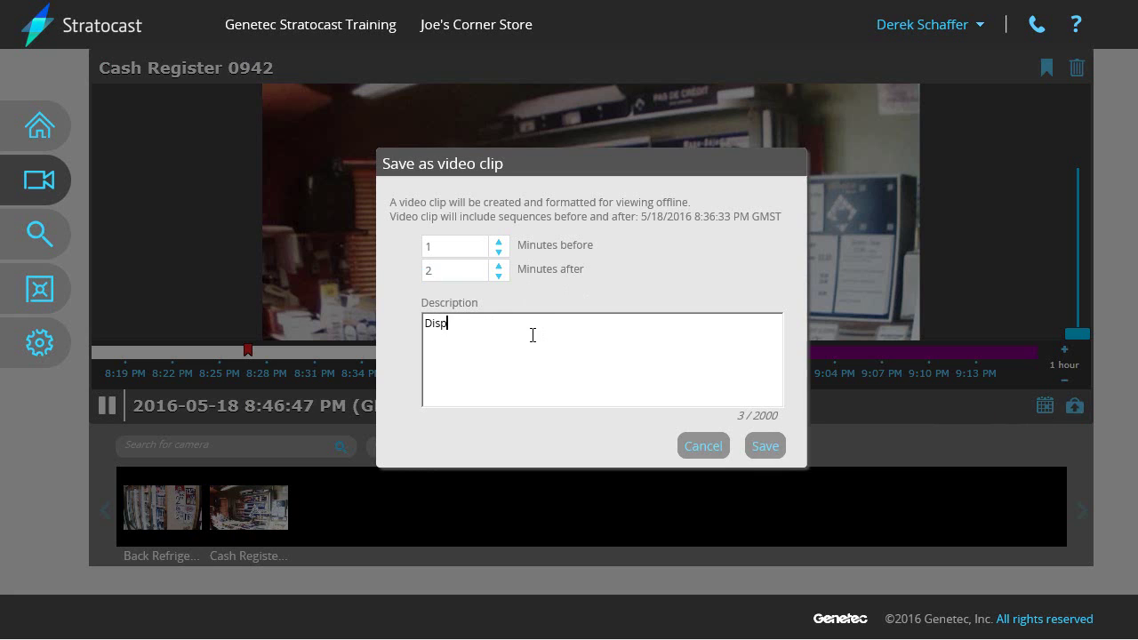
pyautogui.write('lay damaged.')
# Save the 'Display damaged.' clip and go to the Investigate bookmarks page
pyautogui.click(763, 447)
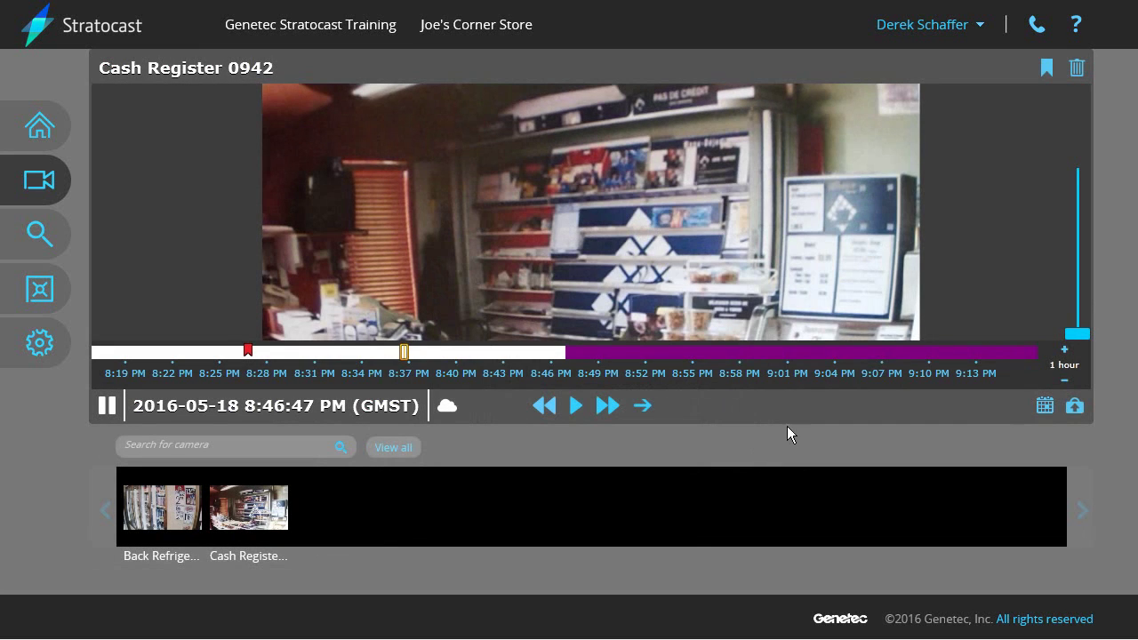
pyautogui.click(48, 239)
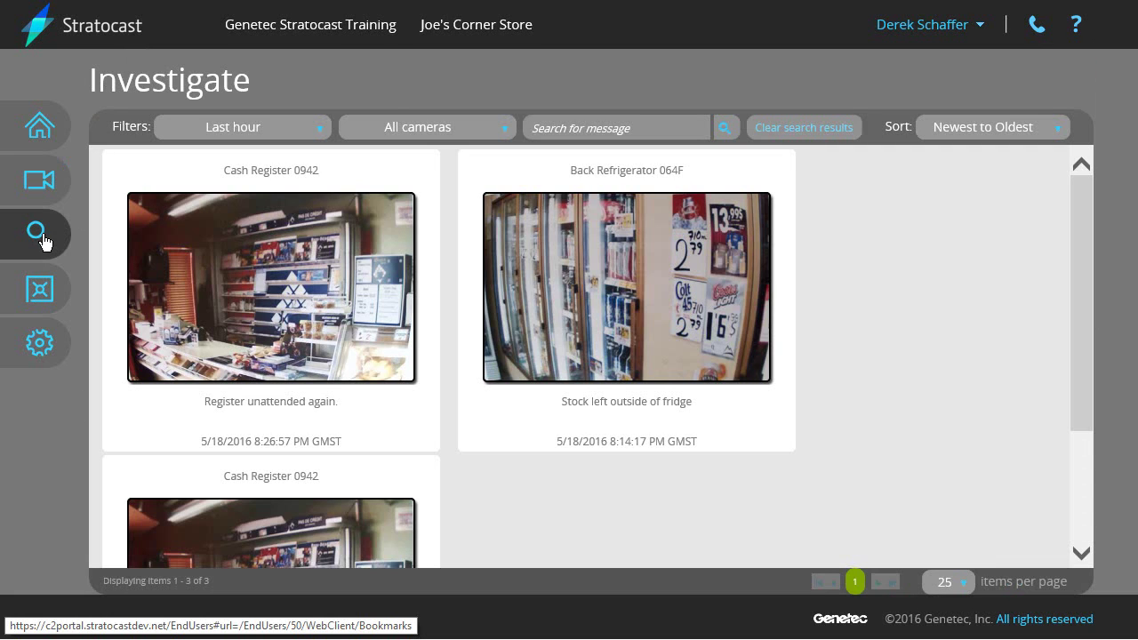
pyautogui.moveTo(332, 316)
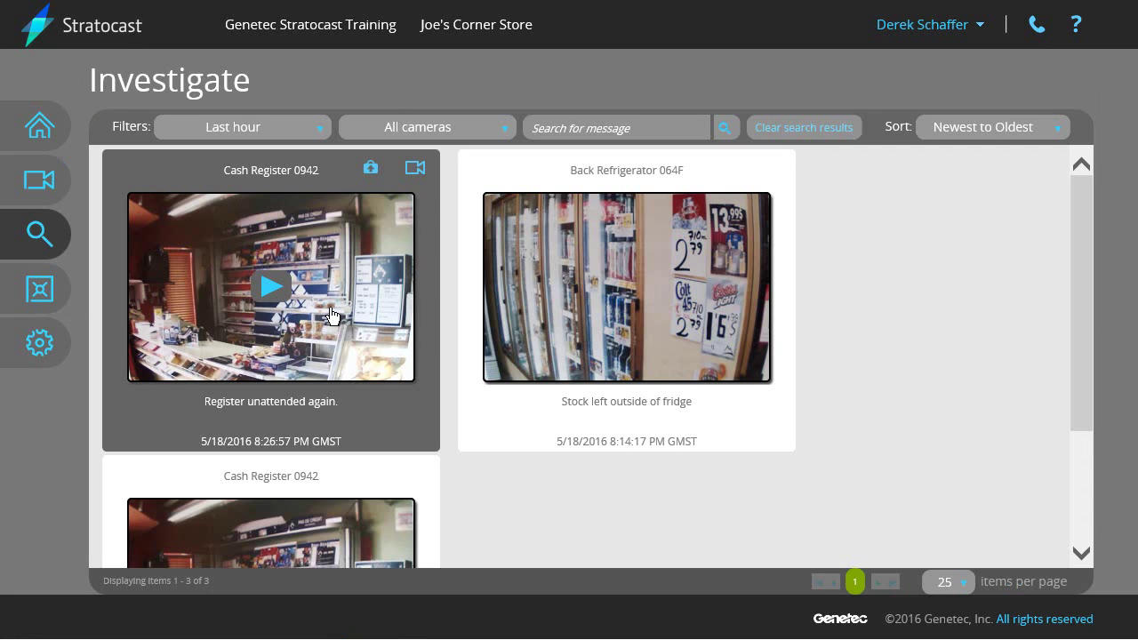
# Save the 8:26:57 PM bookmark clip: 2 minutes before, 3 after, 'Nobody at the register.'
pyautogui.click(380, 177)
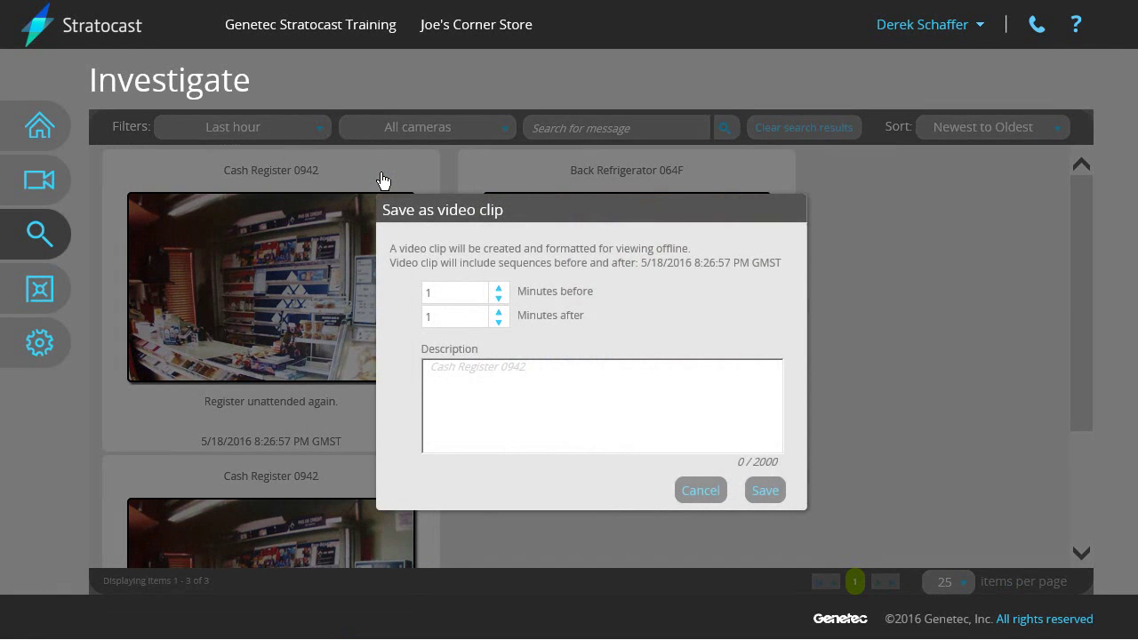
pyautogui.click(499, 292)
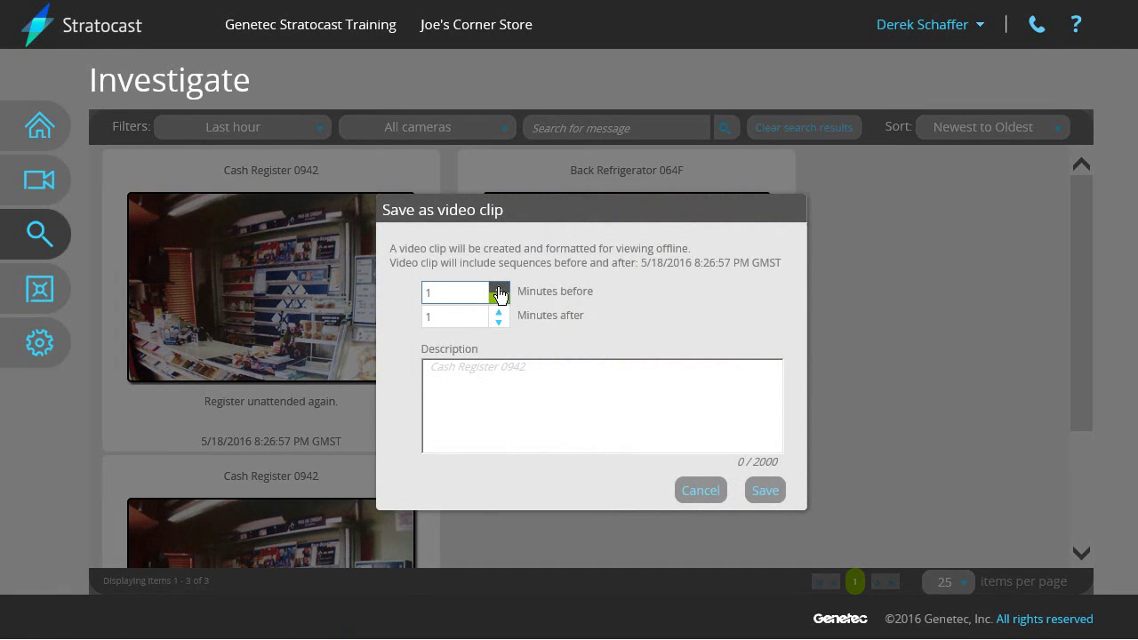
pyautogui.click(498, 290)
pyautogui.click(499, 313)
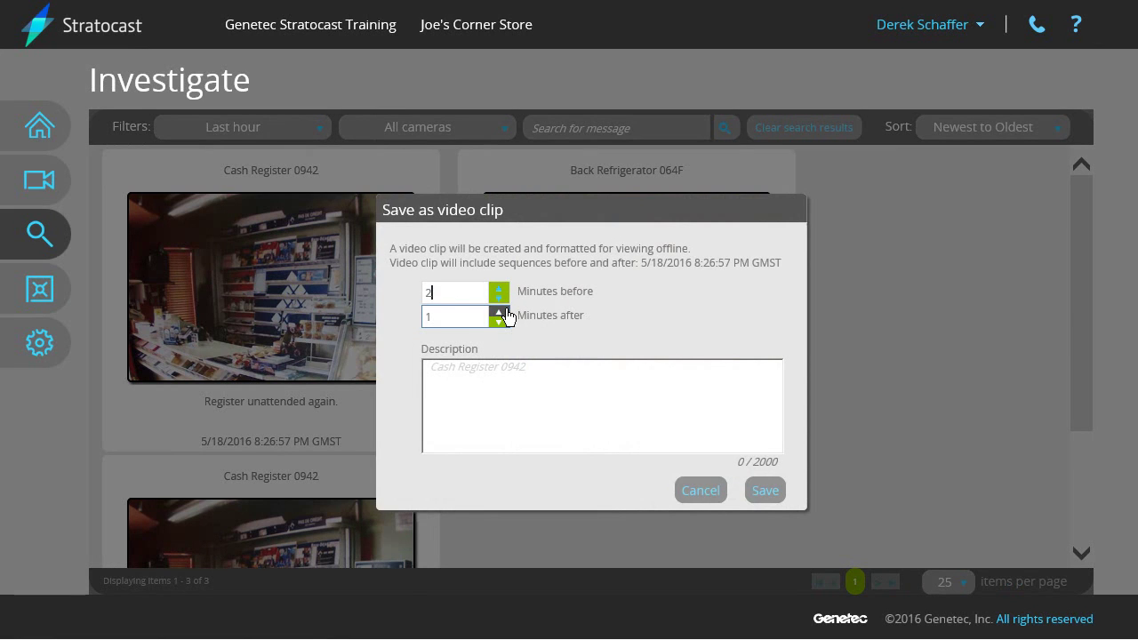
pyautogui.doubleClick(499, 313)
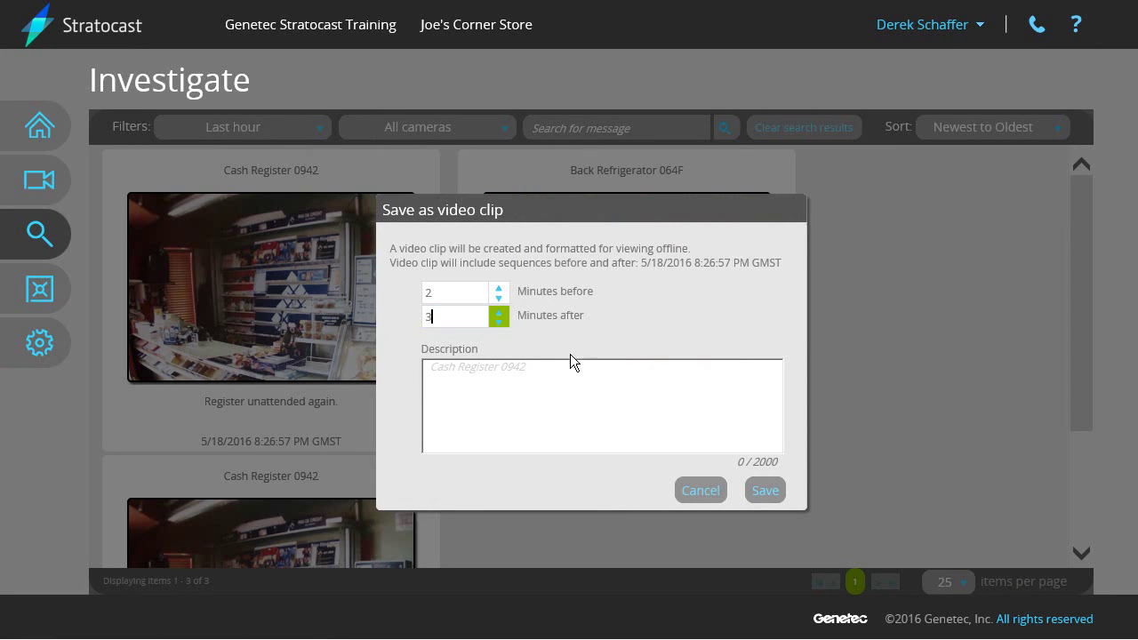
pyautogui.click(532, 381)
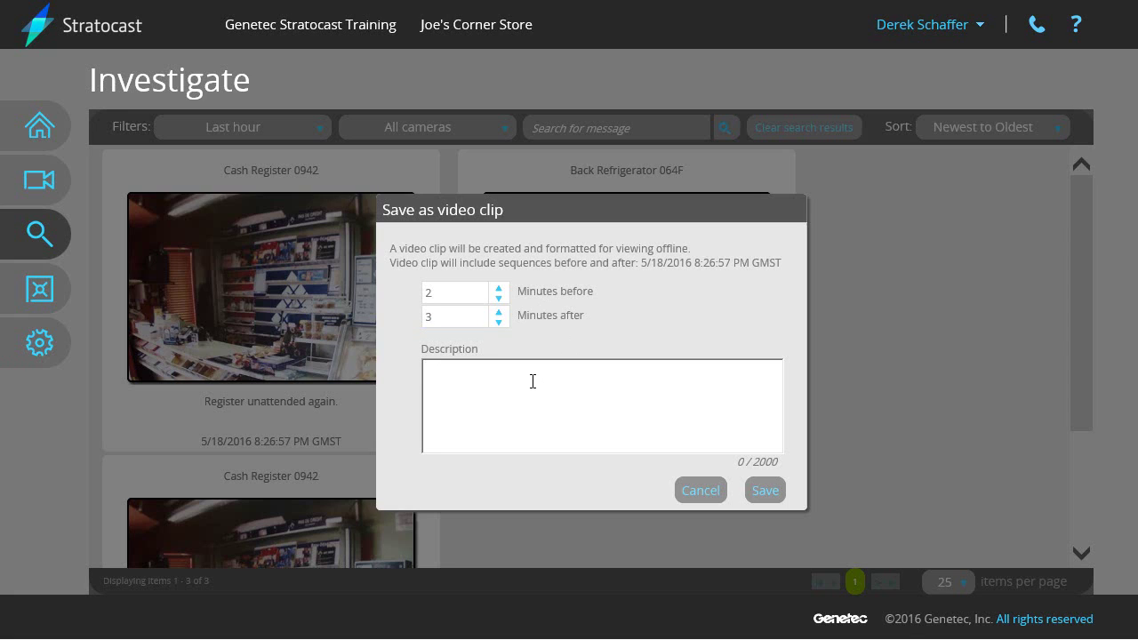
pyautogui.write('Nobody at the register.')
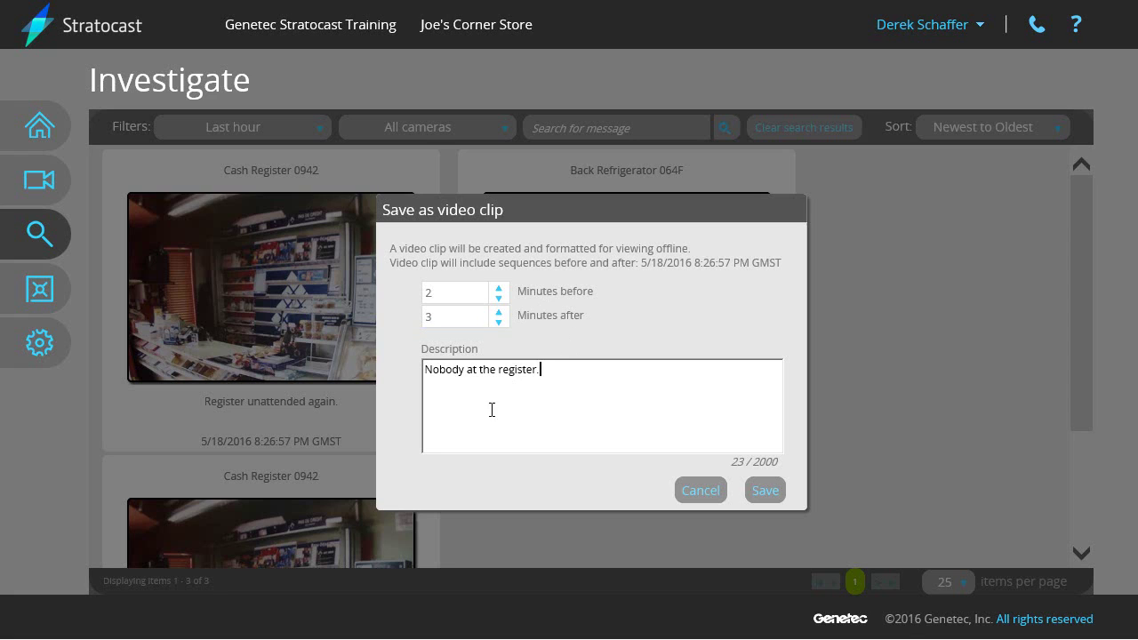
pyautogui.click(767, 490)
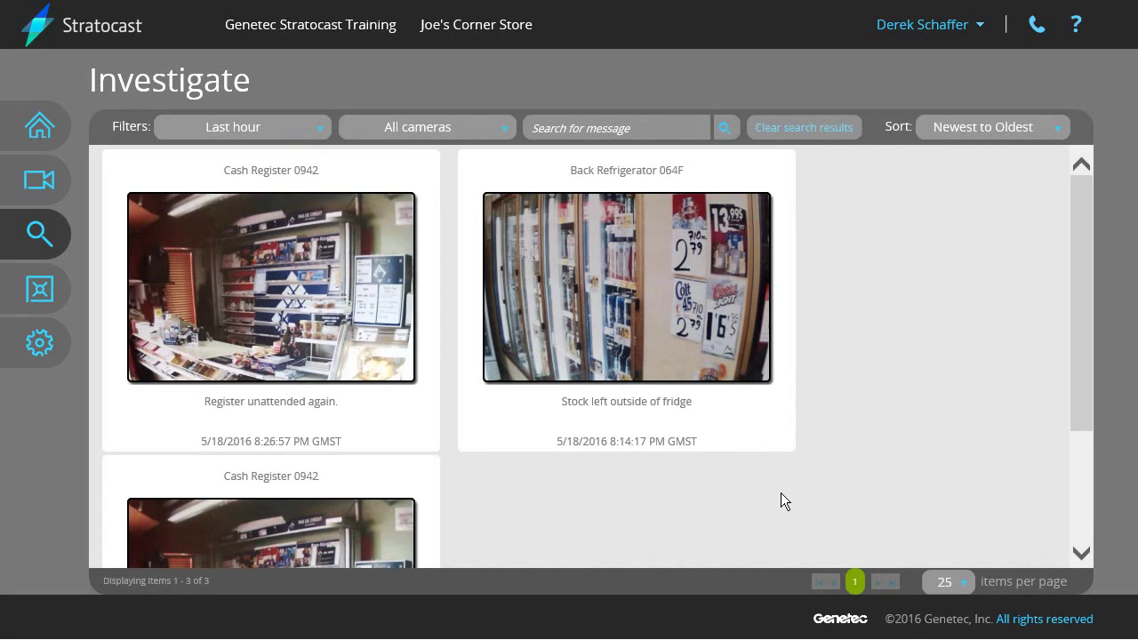
# Search the Vault for 'fridge', then clear the search so all 8 clips list
pyautogui.click(34, 293)
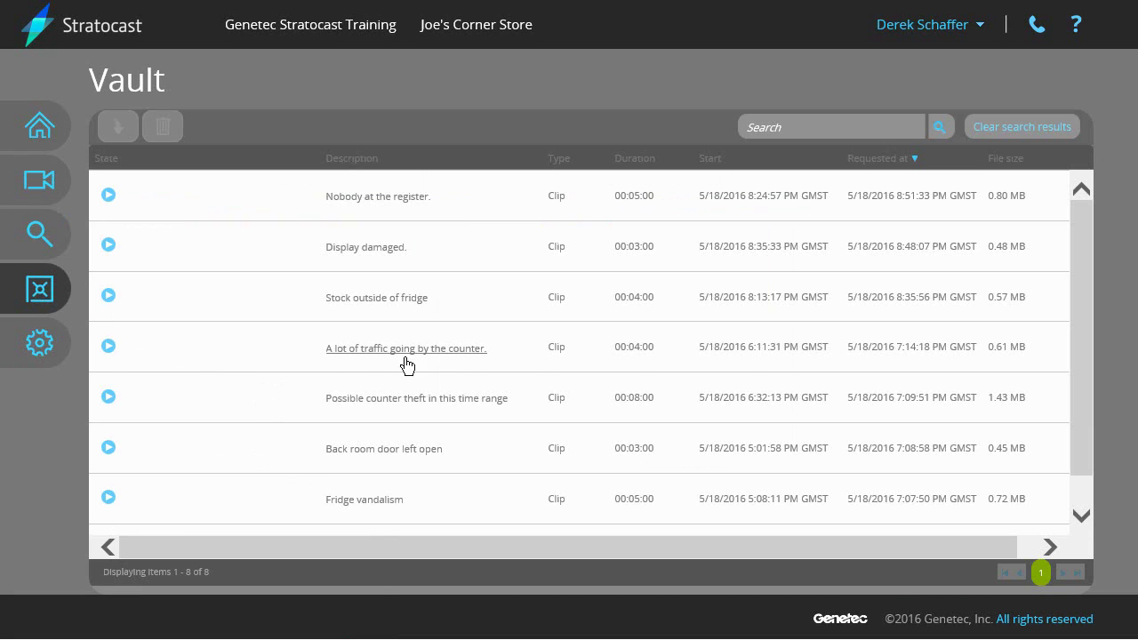
pyautogui.click(824, 130)
pyautogui.write('fridge')
pyautogui.click(937, 131)
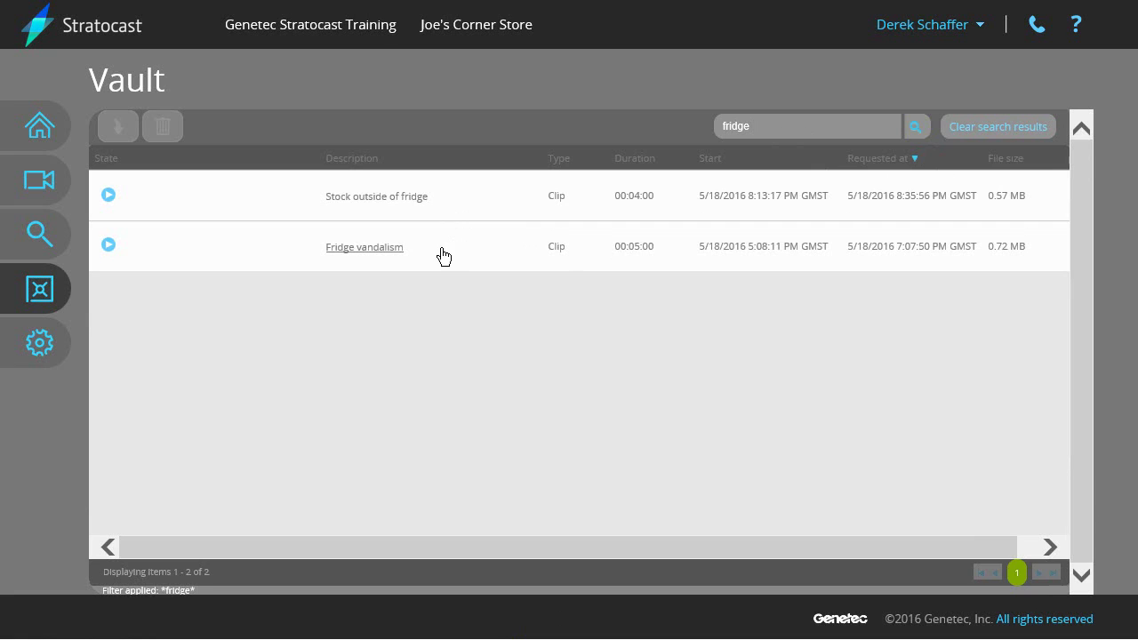
pyautogui.click(1034, 137)
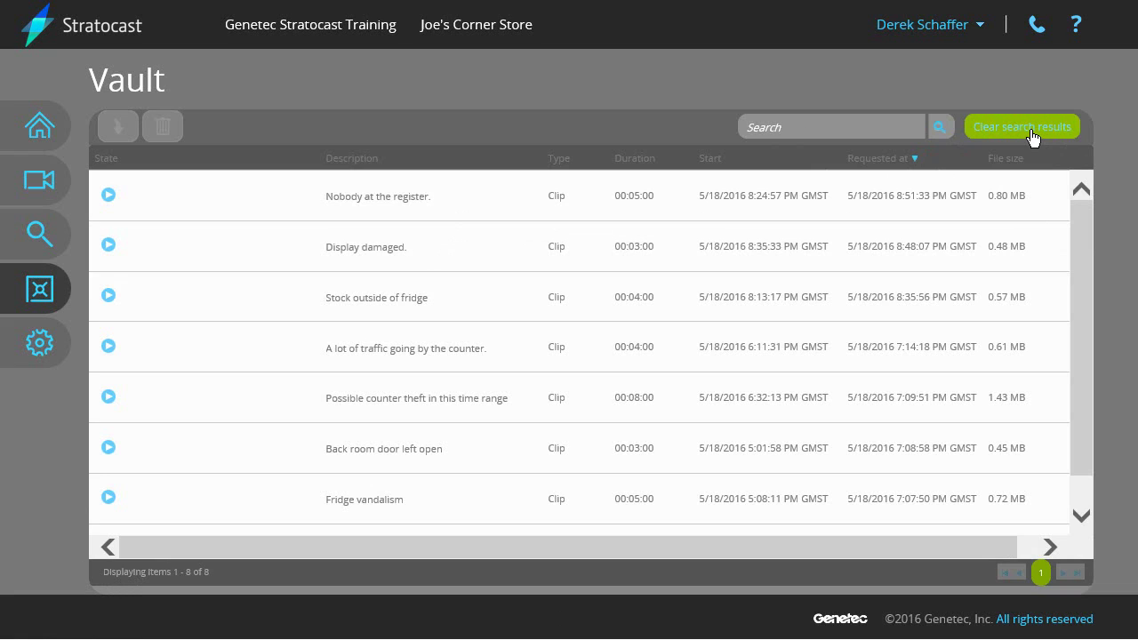
# Sort the Vault clips A to Z by the Description column
pyautogui.click(363, 169)
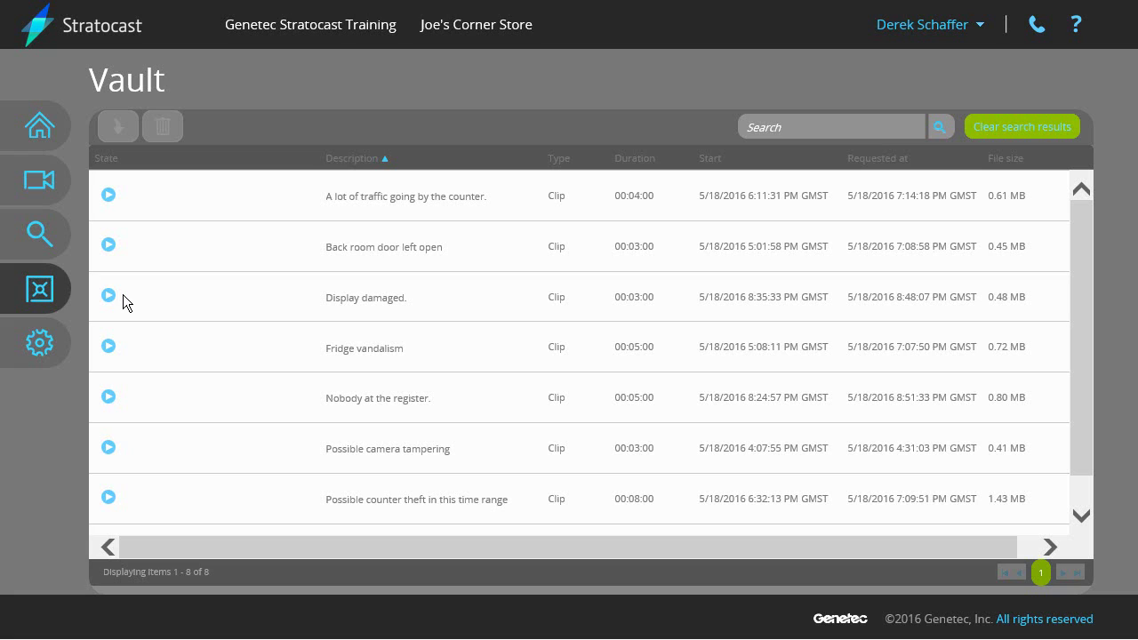
# Download the 'Display damaged.' clip as a 495 KB .asf file
pyautogui.click(208, 304)
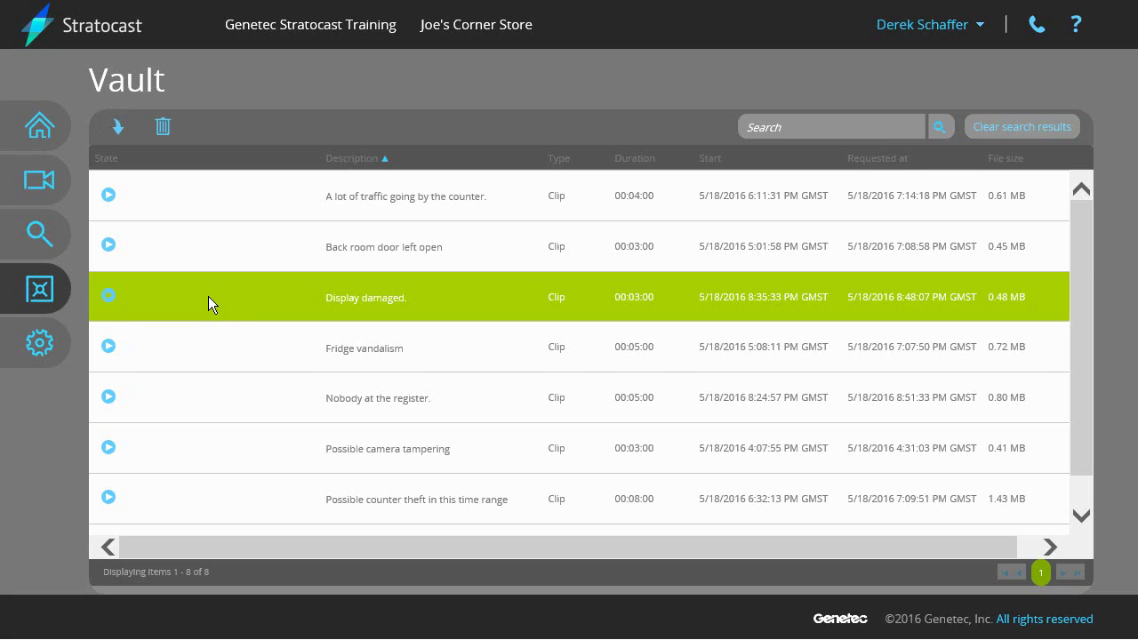
pyautogui.click(129, 131)
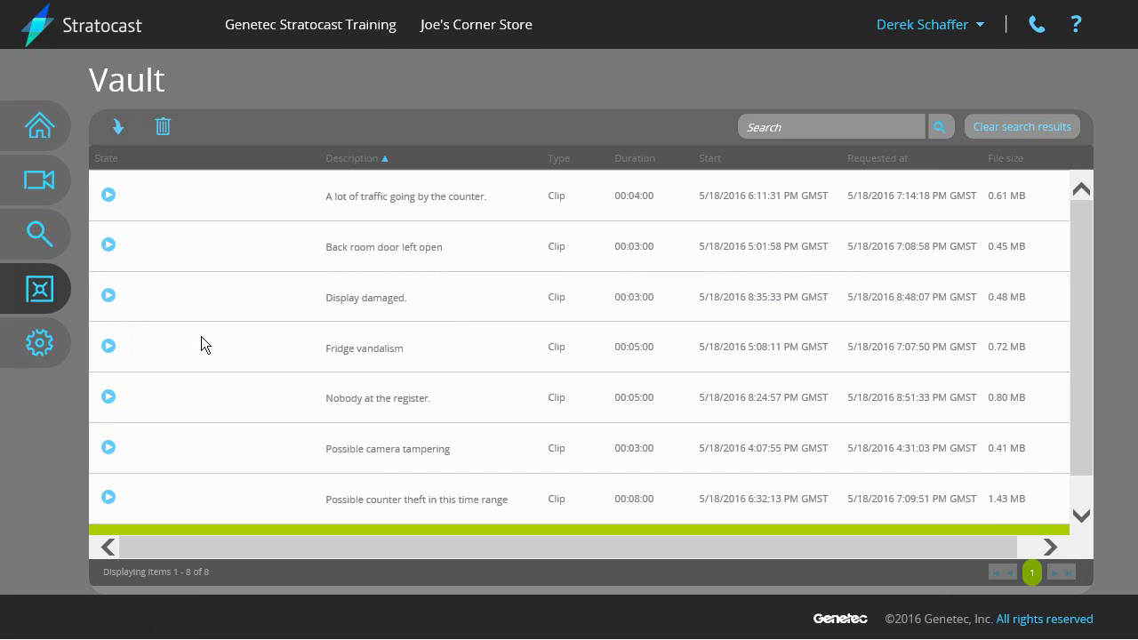
# Delete the 'Fridge vandalism' clip from the Vault, confirming the deletion
pyautogui.click(176, 343)
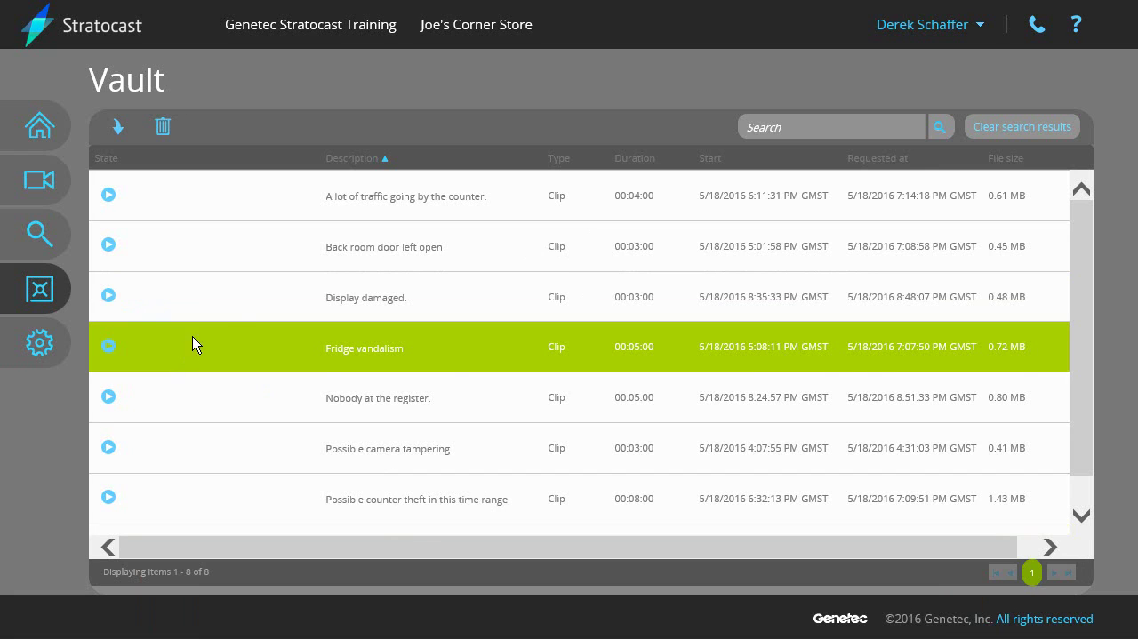
pyautogui.click(164, 127)
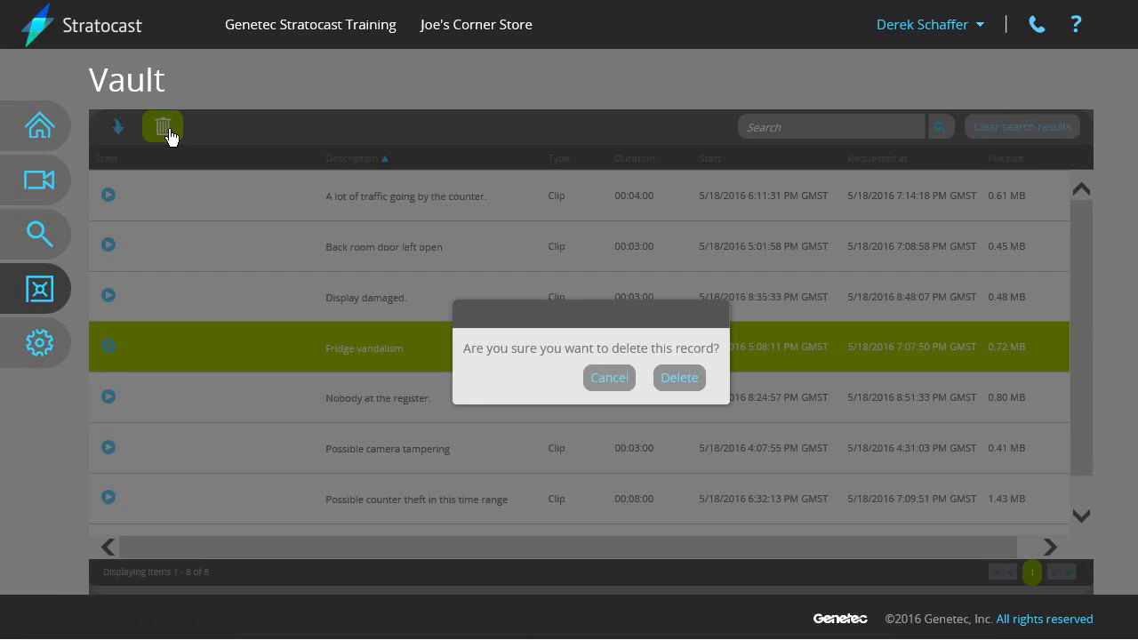
pyautogui.click(679, 378)
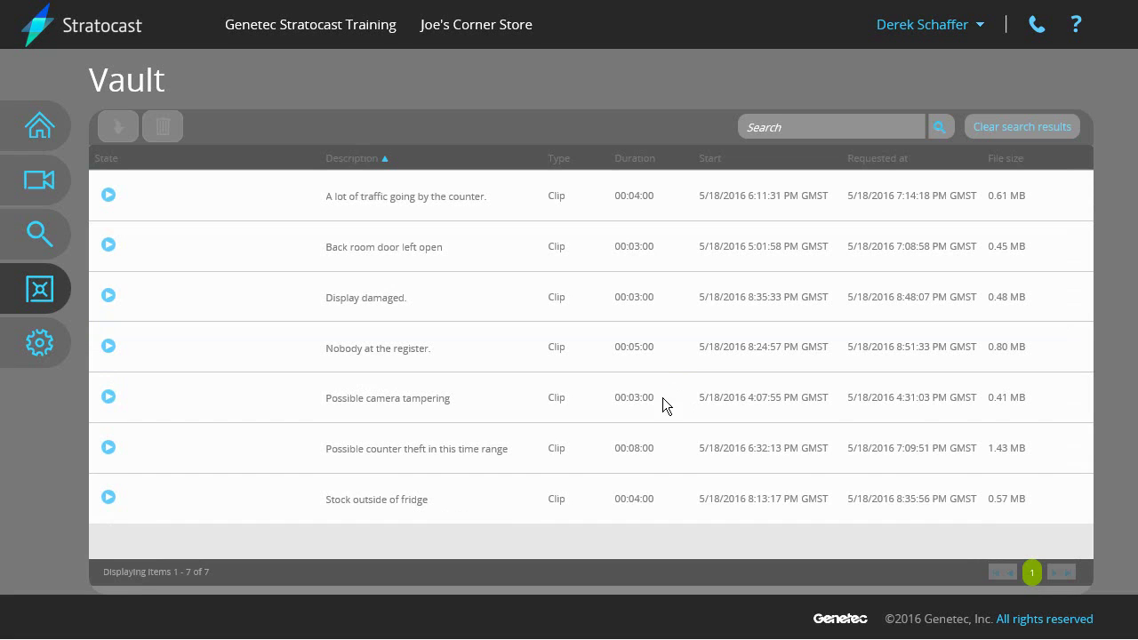
# Append 'Delivery at back door.' to the 'Nobody at the register.' clip description
pyautogui.click(369, 352)
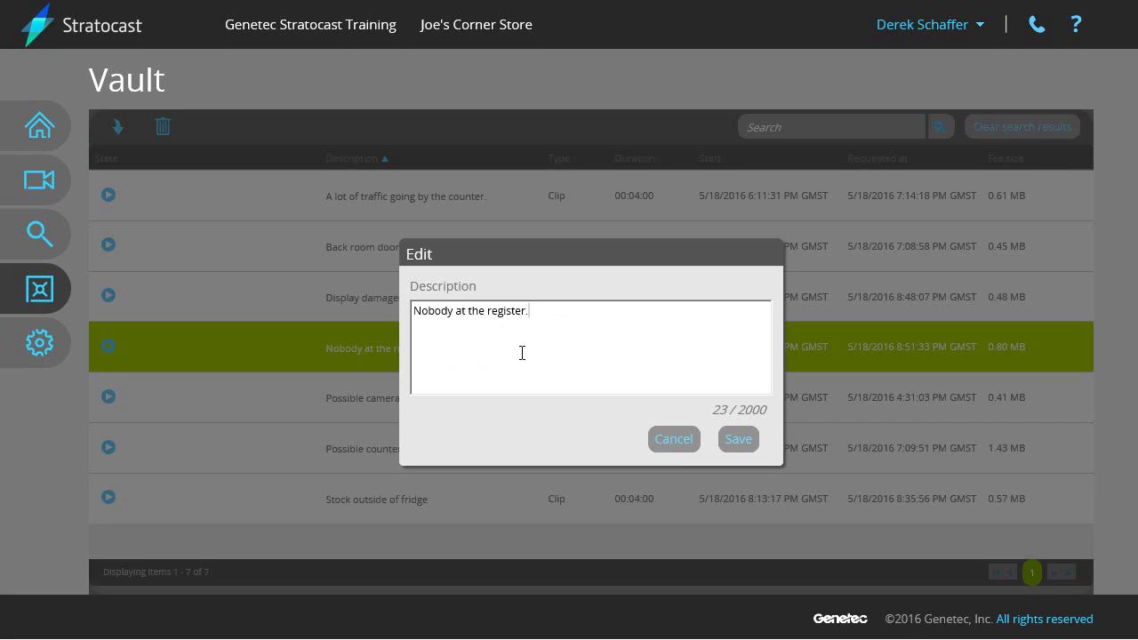
pyautogui.write('Delivery at back door.')
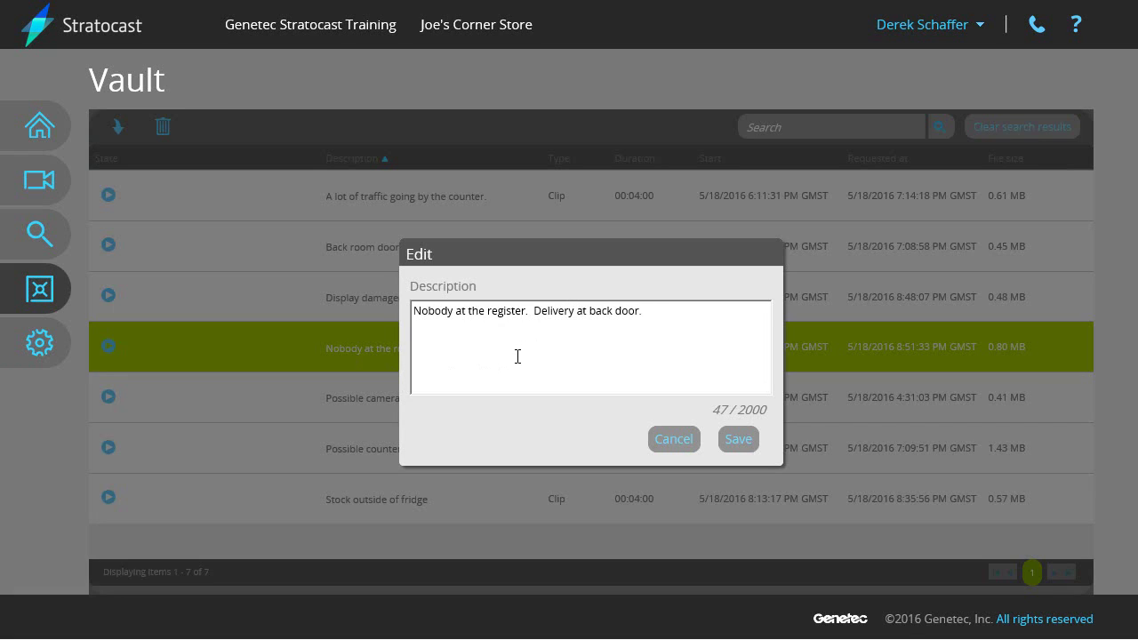
pyautogui.click(738, 439)
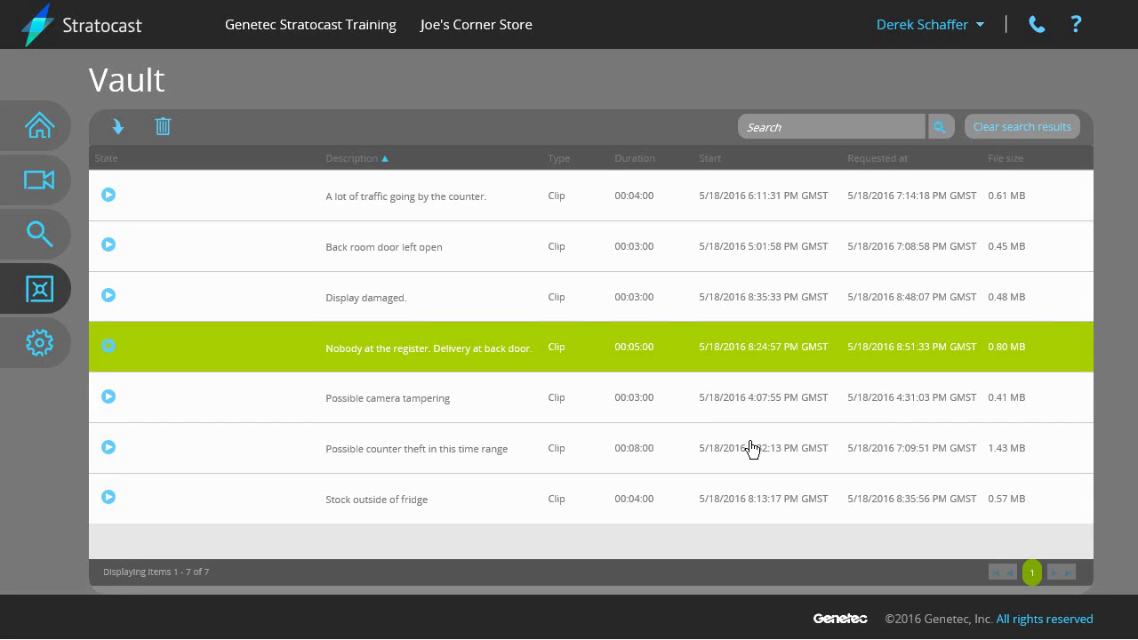